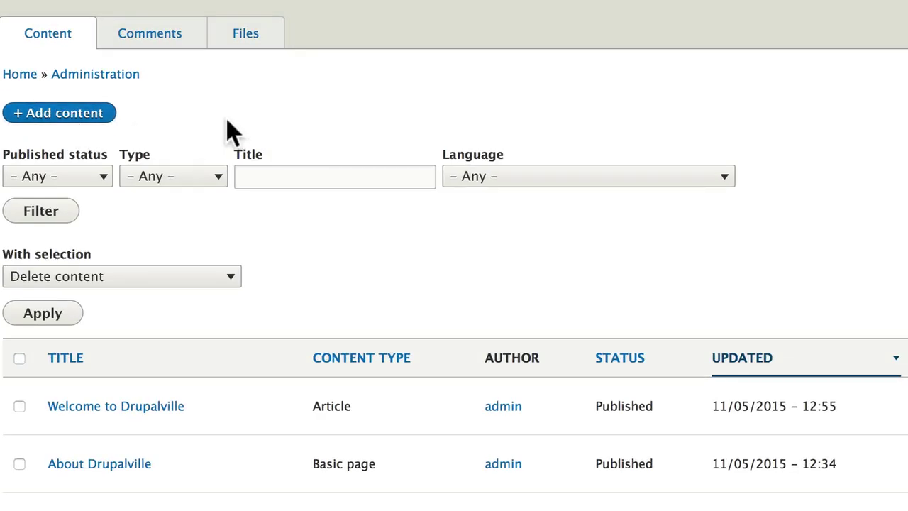
Start a new Events item from the Add content menu
{"action": "left_click", "coordinate": [61, 112]}
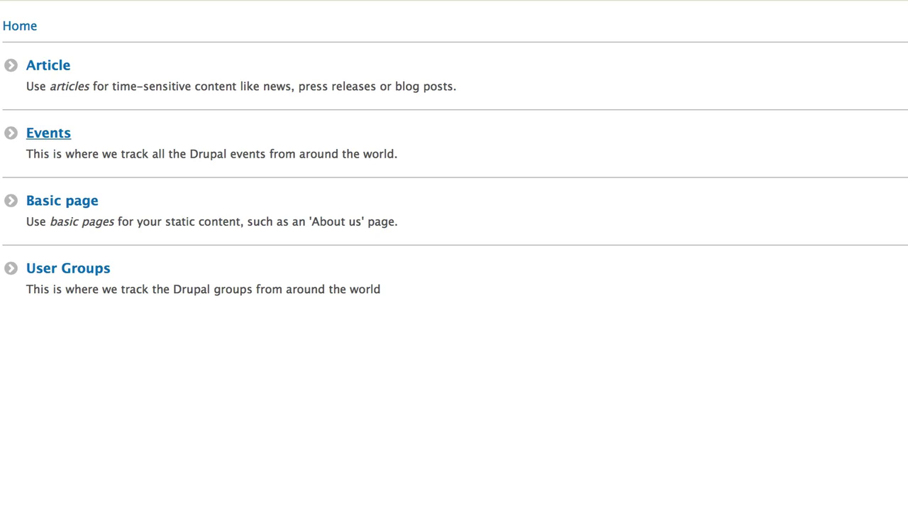
{"action": "left_click", "coordinate": [49, 133]}
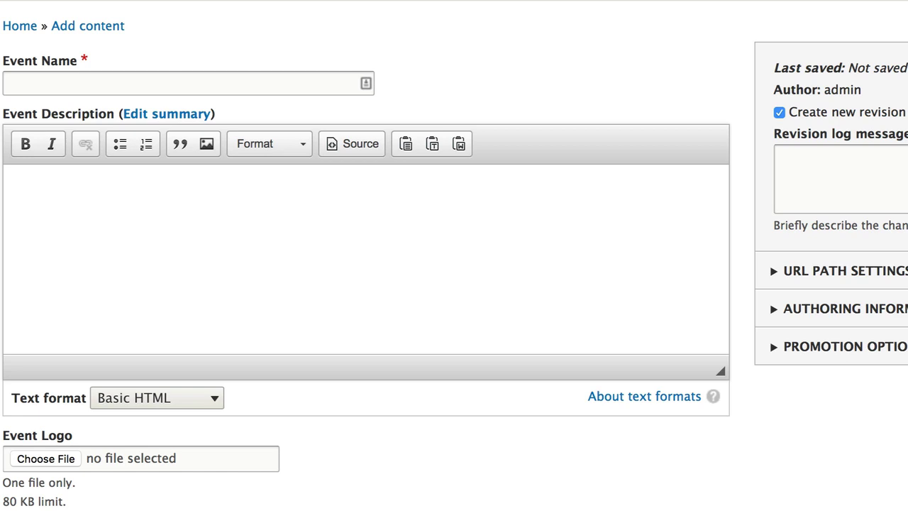
Name the event 'DrupalCamp Cincinnati' and describe it as the first DrupalCamp in the southern Ohio region
{"action": "left_click", "coordinate": [14, 83]}
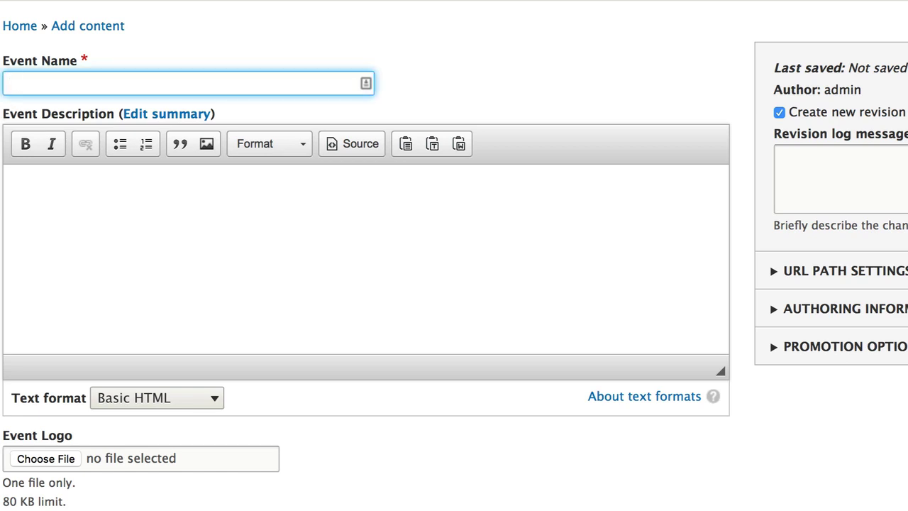
{"action": "type", "text": "DrupalCamp Cinci"}
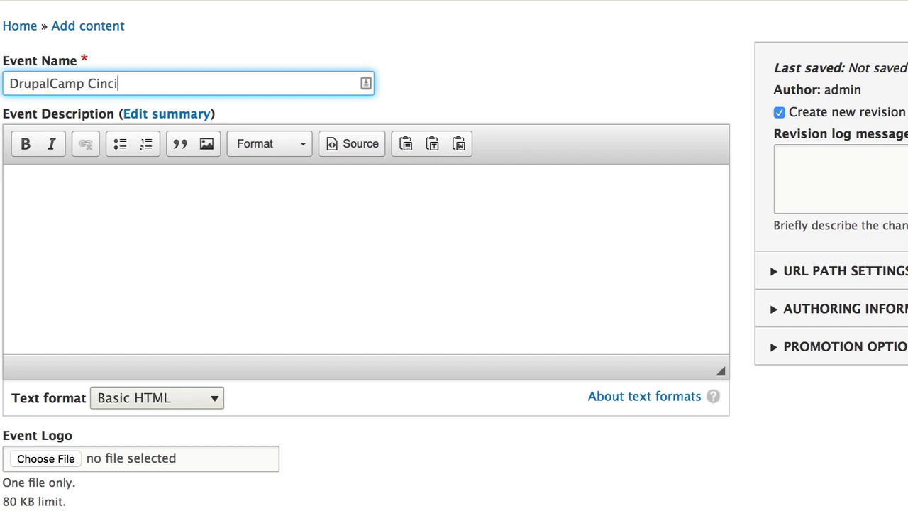
{"action": "type", "text": "nnati"}
{"action": "left_click", "coordinate": [12, 180]}
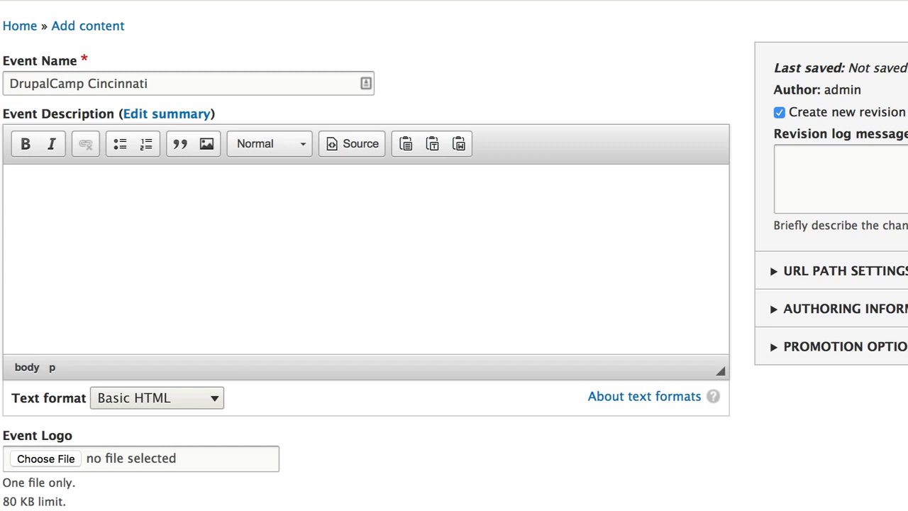
{"action": "type", "text": "This is the first Drupa"}
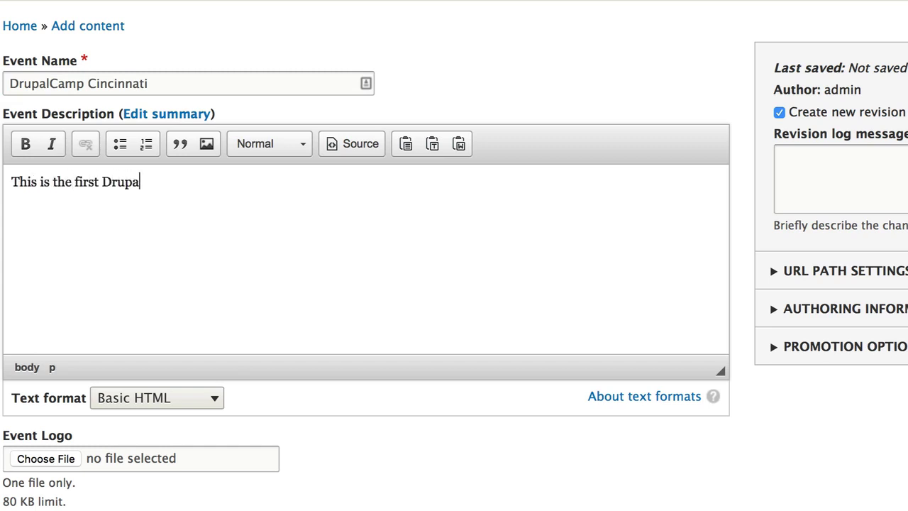
{"action": "type", "text": "lCamp in"}
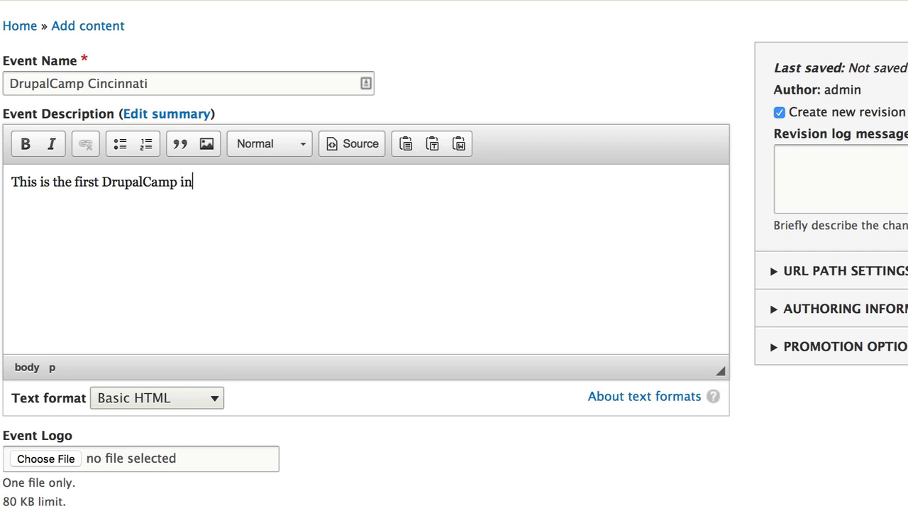
{"action": "type", "text": " the southern Ohio "}
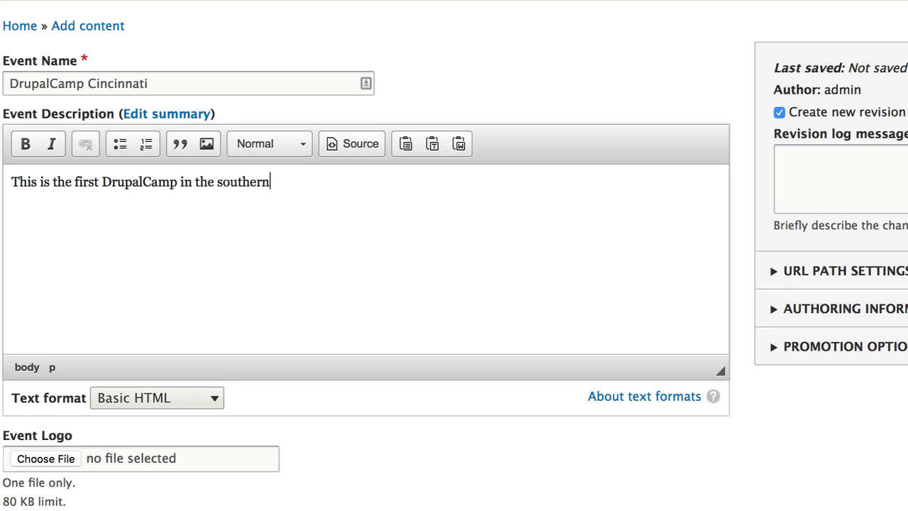
{"action": "type", "text": "region."}
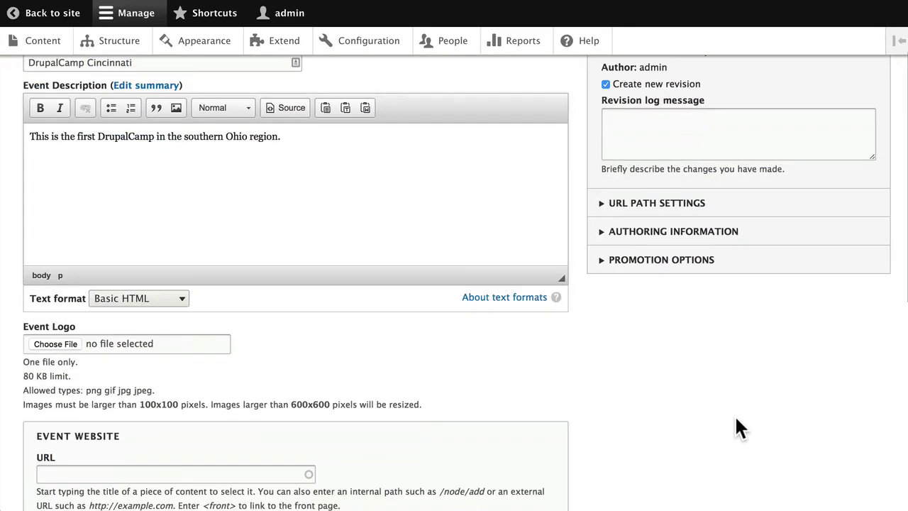
{"action": "scroll", "coordinate": [680, 451], "scroll_direction": "down", "scroll_amount": 5}
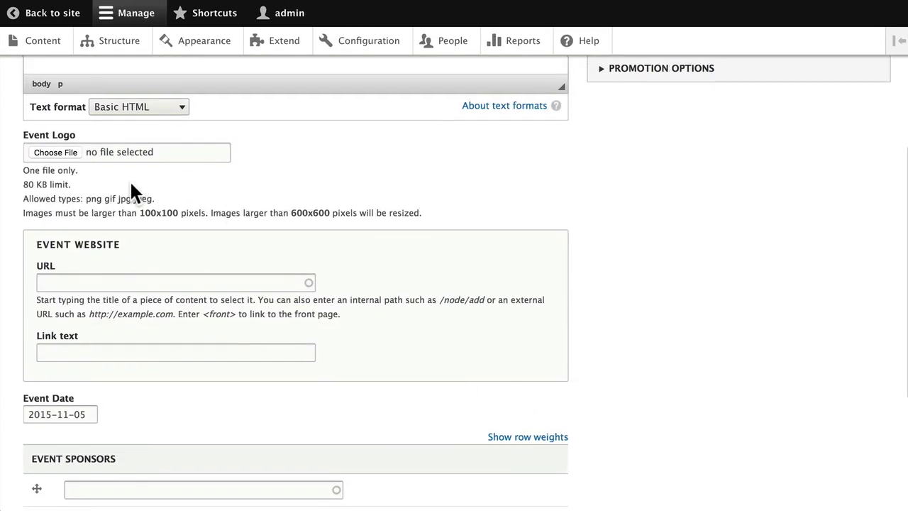
{"action": "left_click", "coordinate": [66, 282]}
{"action": "type", "text": "ht"}
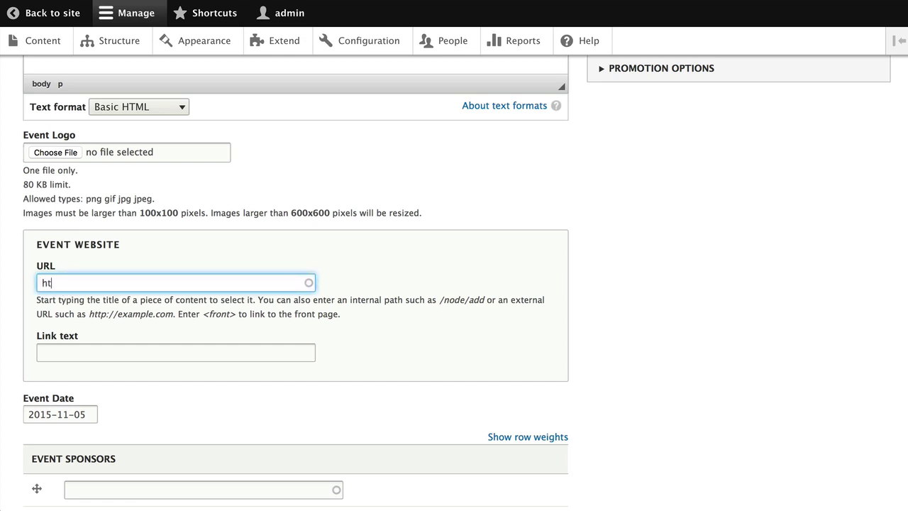
{"action": "type", "text": "tp://drupalcamp"}
{"action": "type", "text": "cinci"}
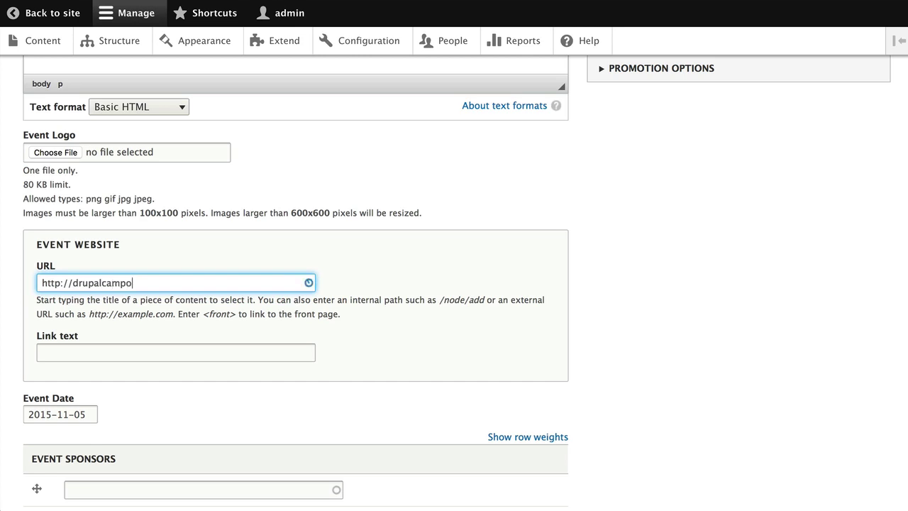
{"action": "type", "text": "nnati.org"}
{"action": "left_click", "coordinate": [64, 349]}
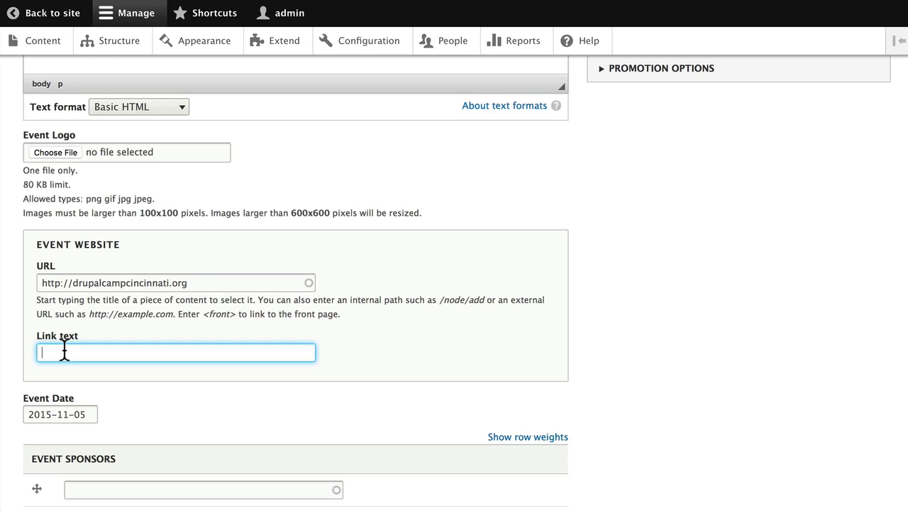
Pick January 11, 2016 from the Event Date calendar
{"action": "scroll", "coordinate": [149, 403], "scroll_direction": "down", "scroll_amount": 3}
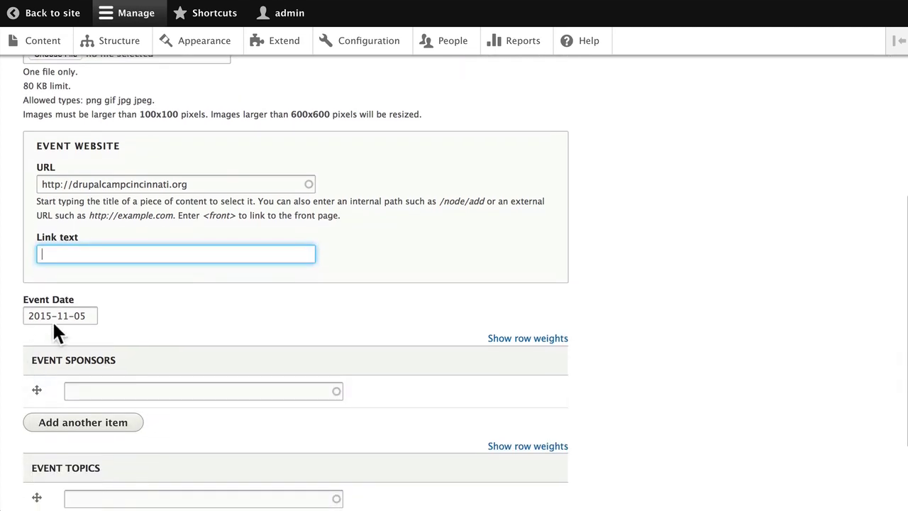
{"action": "left_click", "coordinate": [91, 314]}
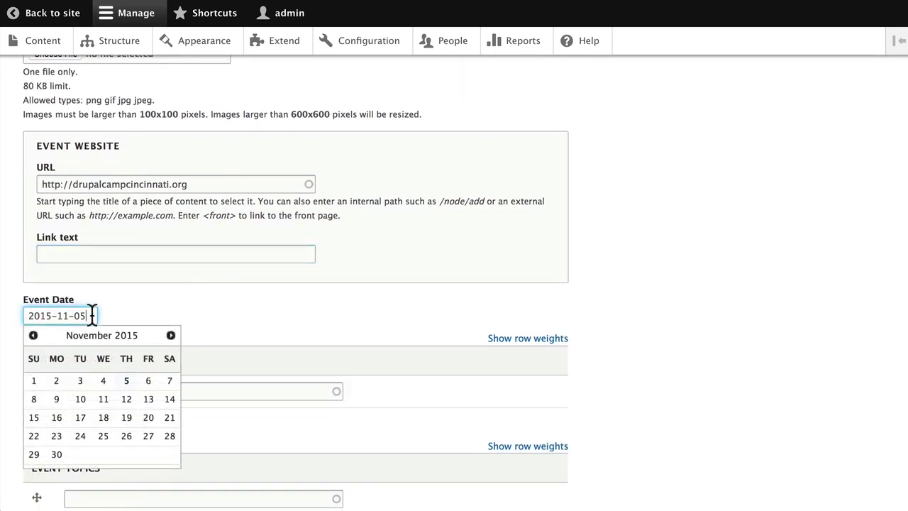
{"action": "left_click", "coordinate": [171, 336]}
{"action": "left_click", "coordinate": [171, 336]}
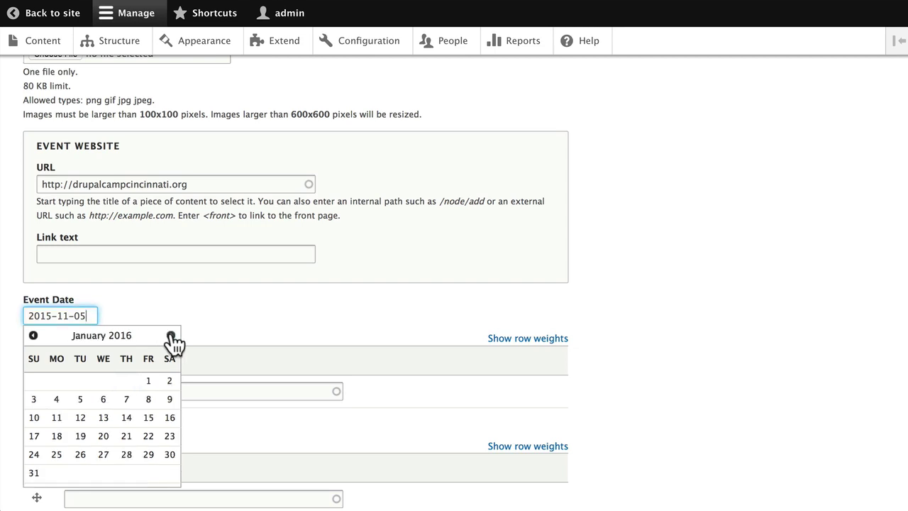
{"action": "left_click", "coordinate": [57, 418]}
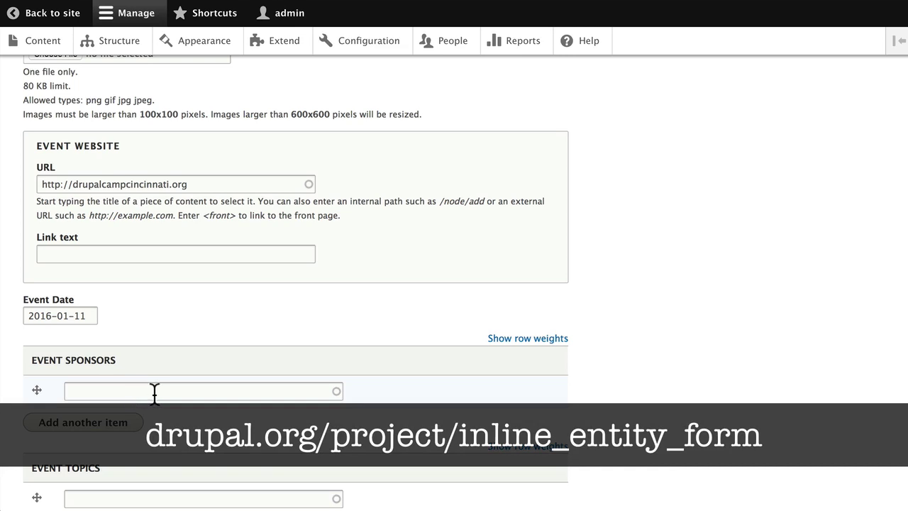
Add the event topics 'Introduction to Drupal' and 'Module Development' from autocomplete suggestions
{"action": "scroll", "coordinate": [154, 394], "scroll_direction": "down", "scroll_amount": 2}
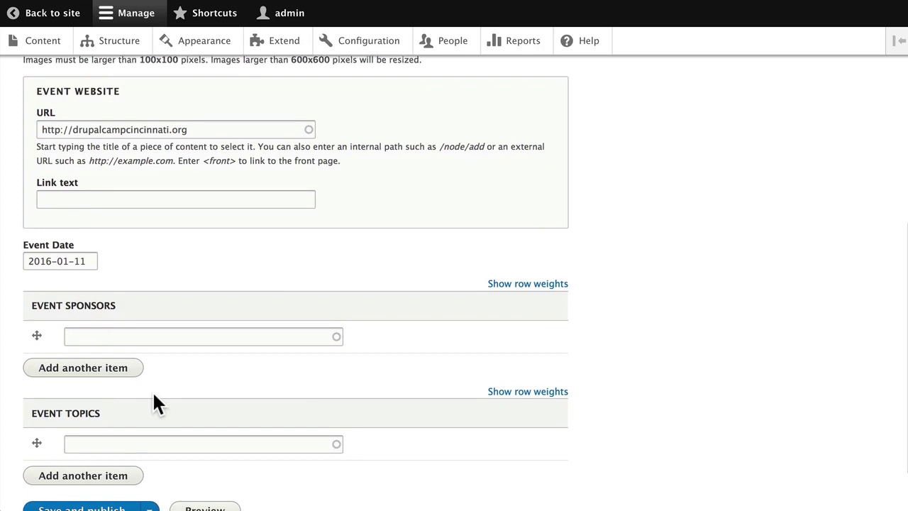
{"action": "scroll", "coordinate": [154, 397], "scroll_direction": "down", "scroll_amount": 3}
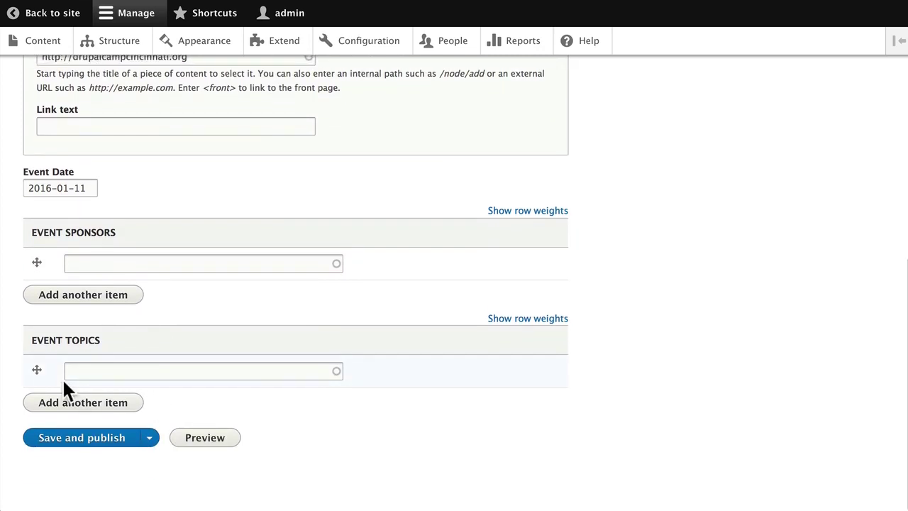
{"action": "left_click", "coordinate": [82, 370]}
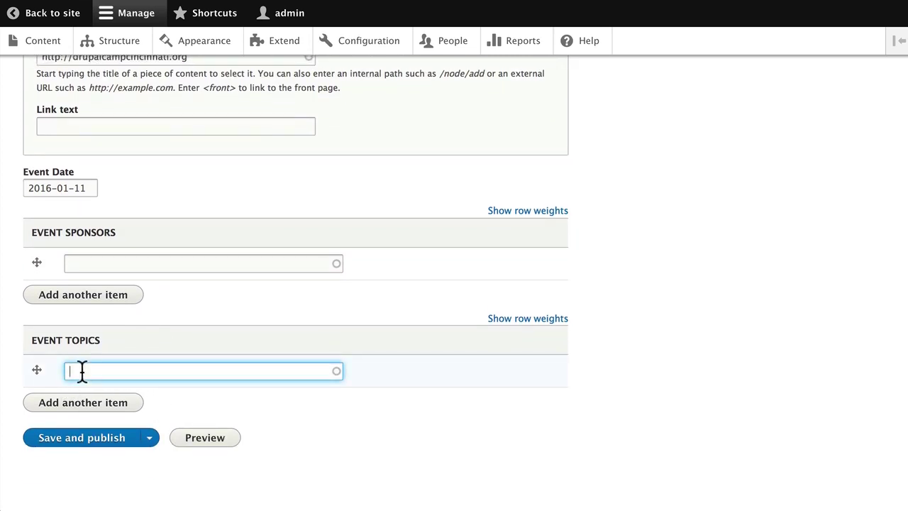
{"action": "type", "text": "i"}
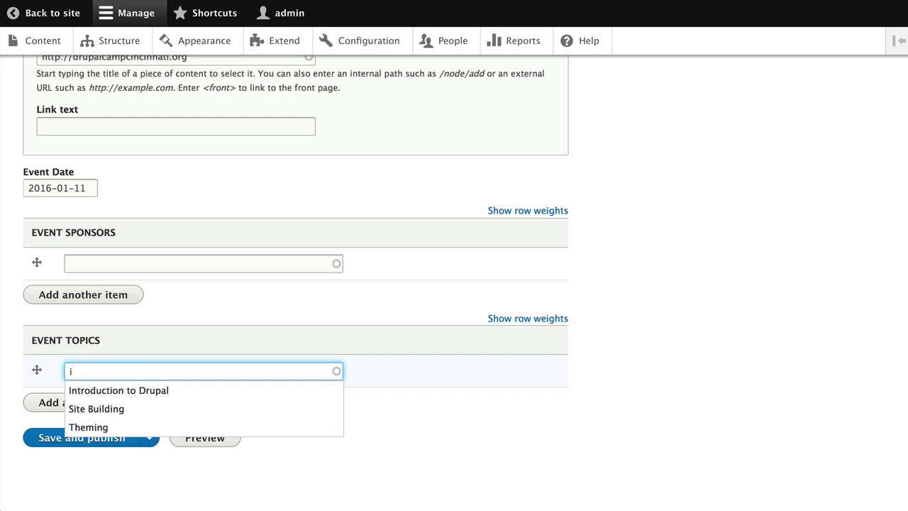
{"action": "left_click", "coordinate": [88, 392]}
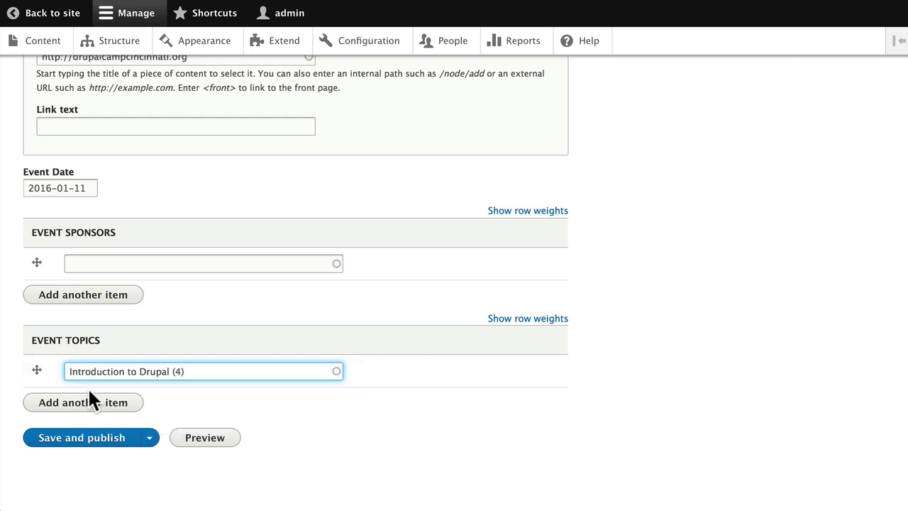
{"action": "left_click", "coordinate": [78, 403]}
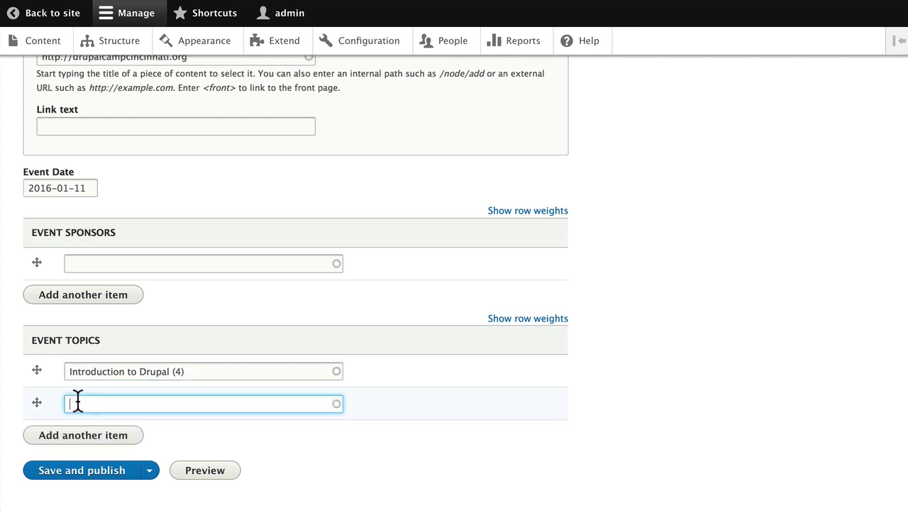
{"action": "type", "text": "m"}
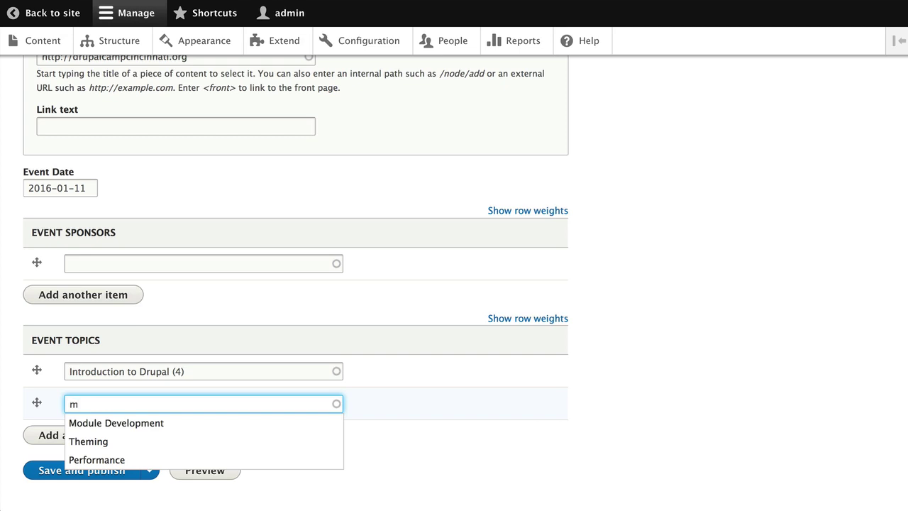
{"action": "left_click", "coordinate": [87, 429]}
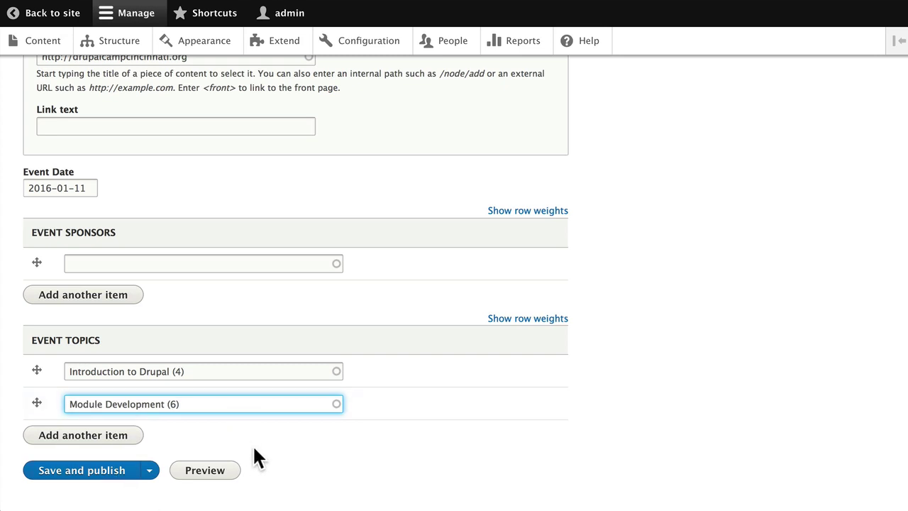
Save and publish the event, then view it from the Introduction to Drupal topic page
{"action": "left_click", "coordinate": [74, 468]}
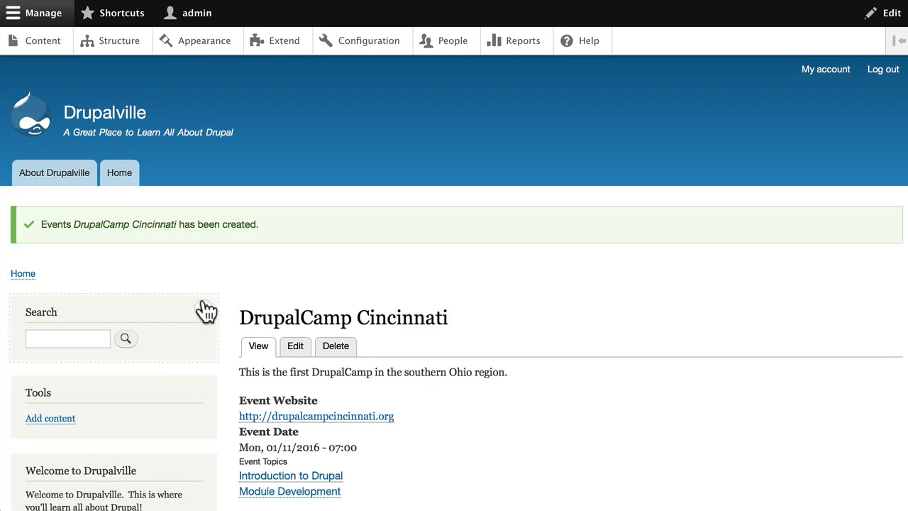
{"action": "scroll", "coordinate": [204, 284], "scroll_direction": "down", "scroll_amount": 3}
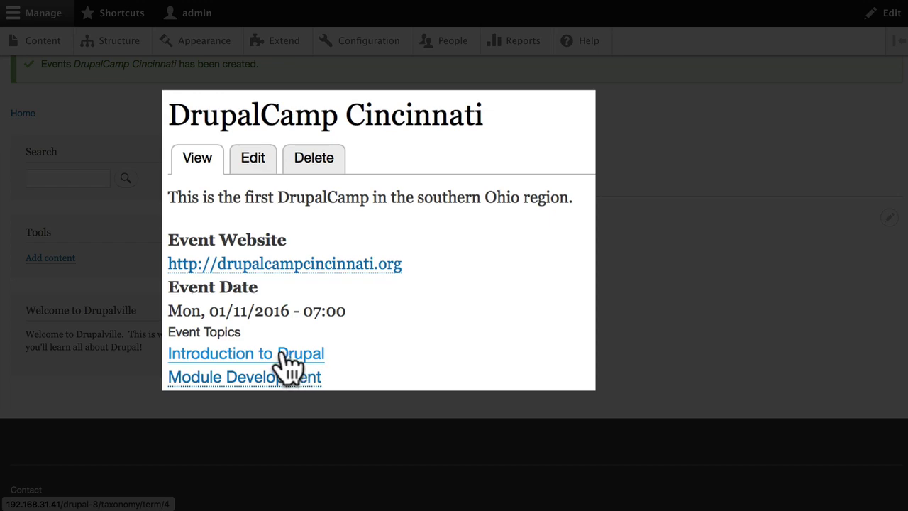
{"action": "left_click", "coordinate": [313, 310]}
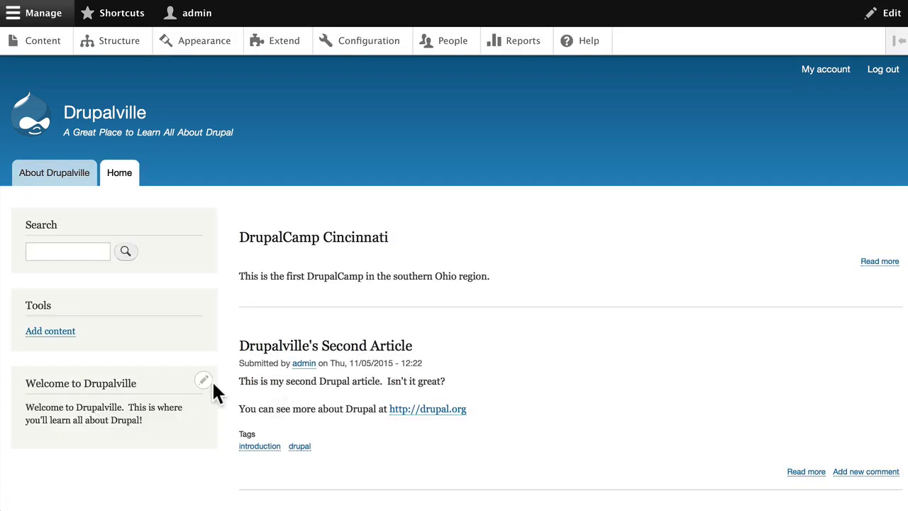
{"action": "scroll", "coordinate": [242, 377], "scroll_direction": "down", "scroll_amount": 2}
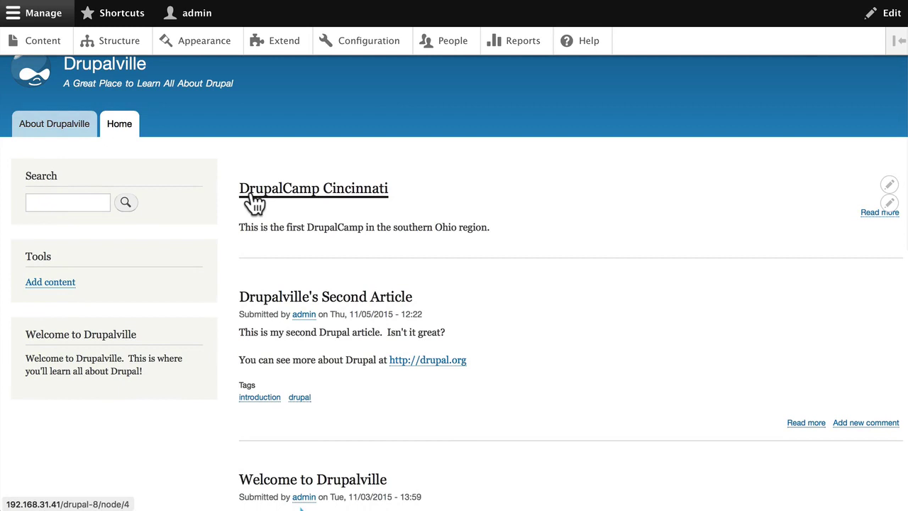
{"action": "left_click", "coordinate": [249, 193]}
{"action": "left_click", "coordinate": [117, 14]}
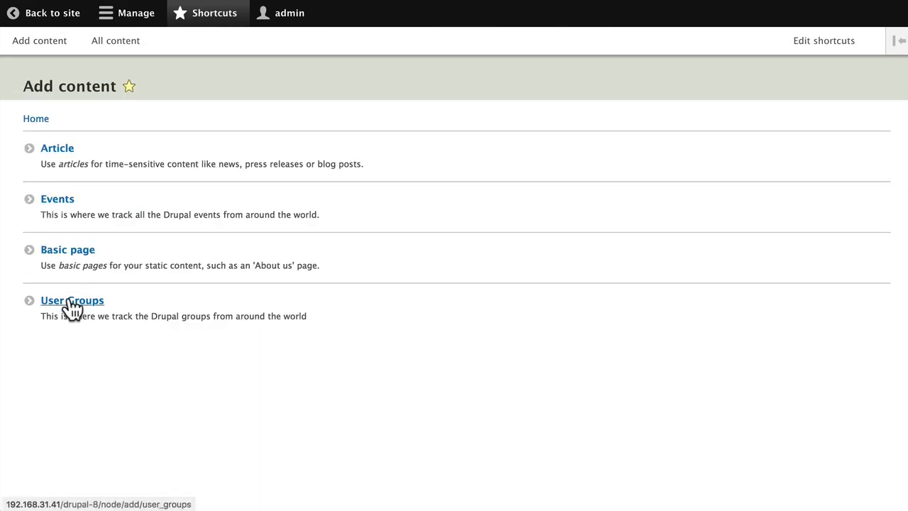
Create a new User Groups item named 'Cincinnati'
{"action": "left_click", "coordinate": [72, 304]}
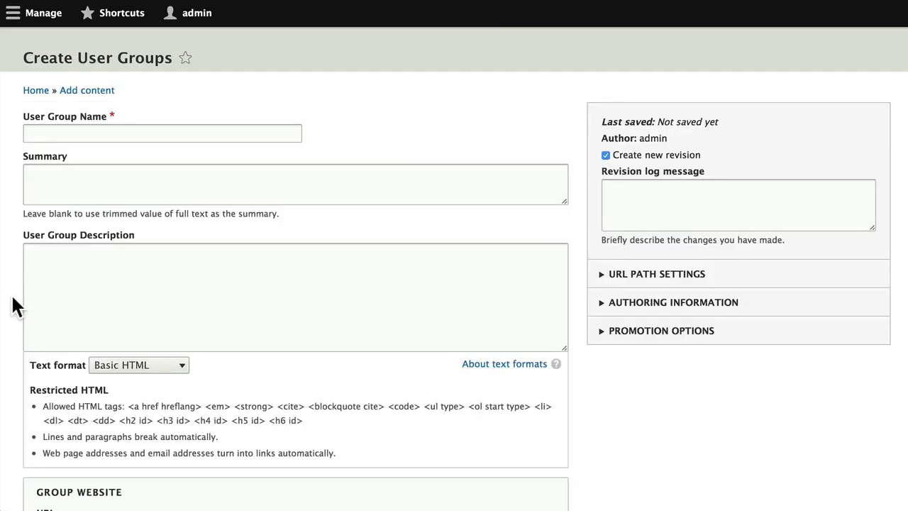
{"action": "left_click", "coordinate": [55, 133]}
{"action": "type", "text": "Cin"}
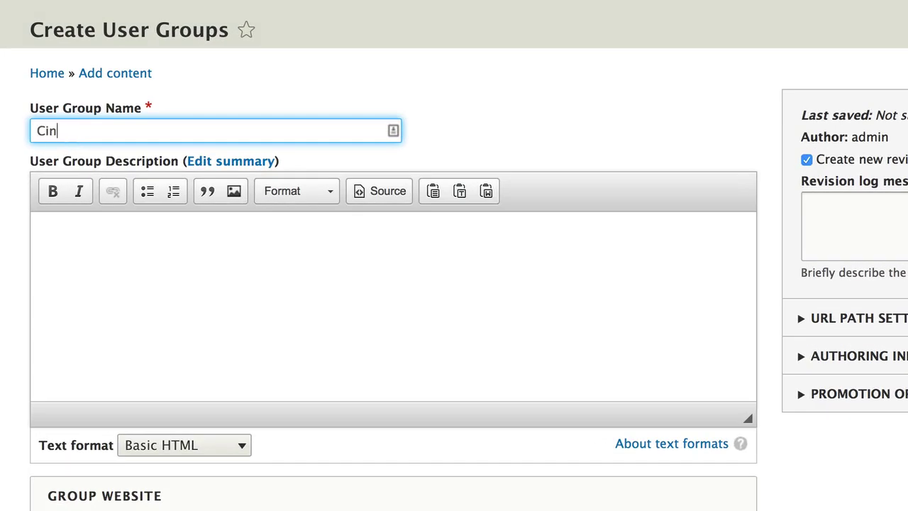
{"action": "type", "text": "cinnati"}
Describe the group as the southern Ohio user group meeting the 3rd Thursday of every month
{"action": "key", "text": "Tab"}
{"action": "type", "text": "this is"}
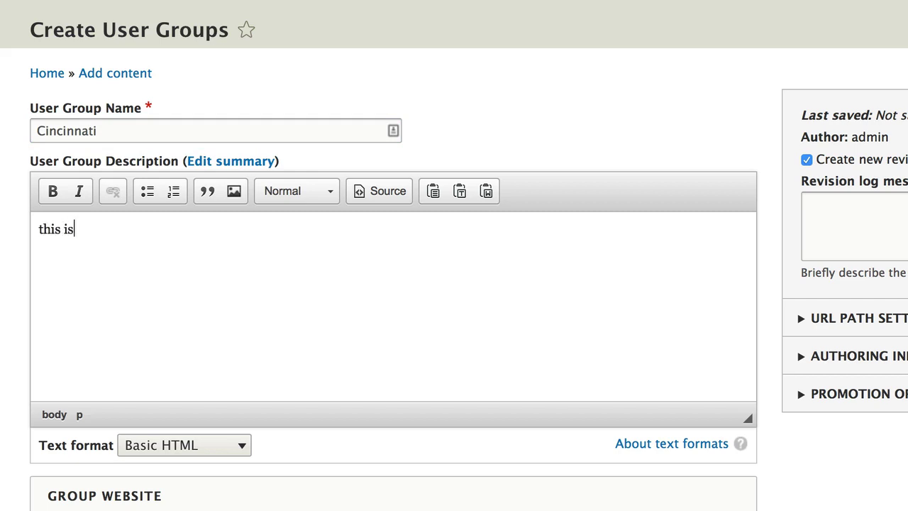
{"action": "type", "text": " the user group from T"}
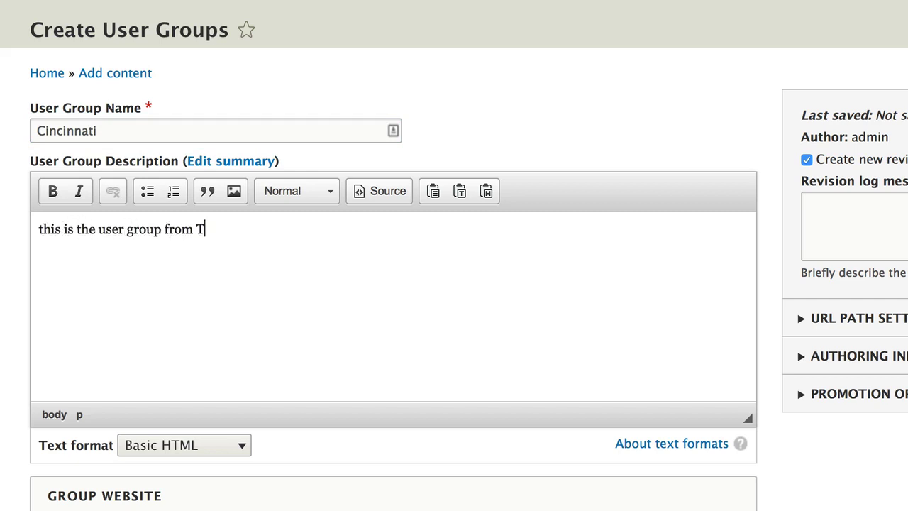
{"action": "key", "text": "BackSpace"}
{"action": "type", "text": "the southern Ohi"}
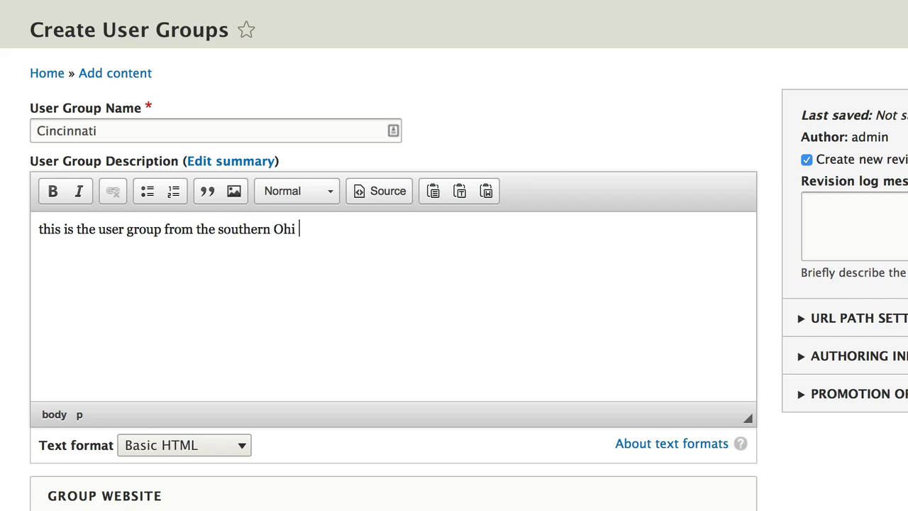
{"action": "key", "text": "BackSpace"}
{"action": "type", "text": "o region based in Cinci"}
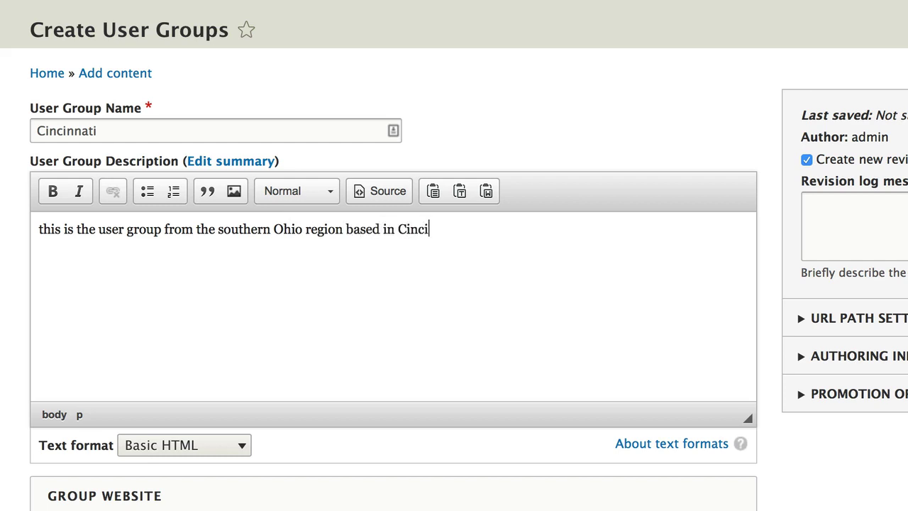
{"action": "type", "text": "nnati."}
{"action": "key", "text": "Return"}
{"action": "type", "text": "We meet "}
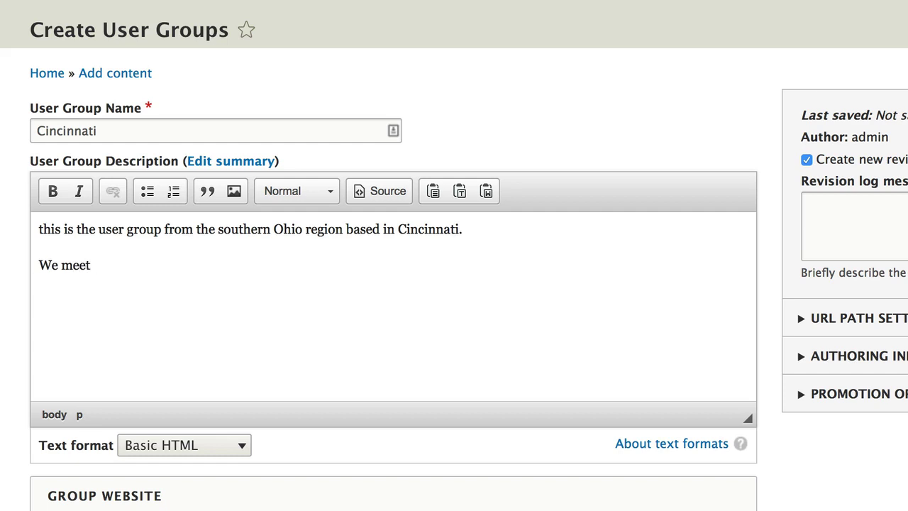
{"action": "type", "text": "on the 3rd Thursday"}
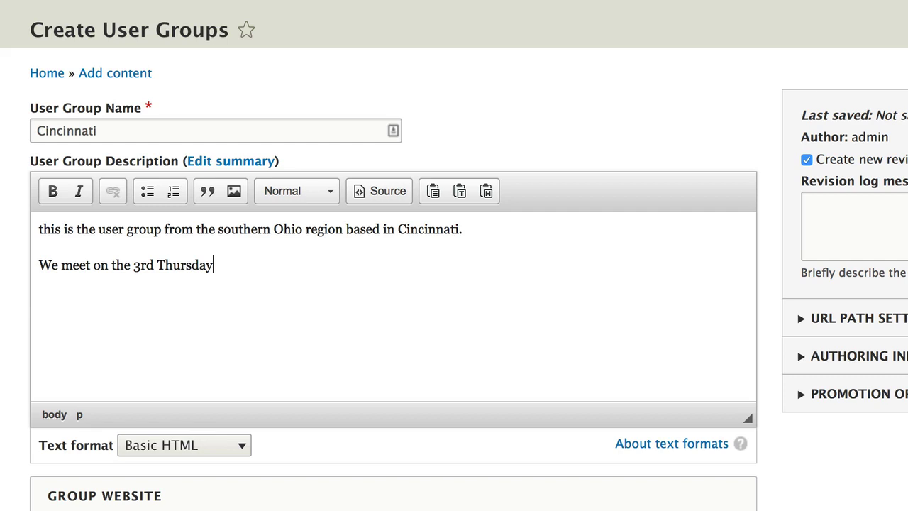
{"action": "type", "text": " of every month"}
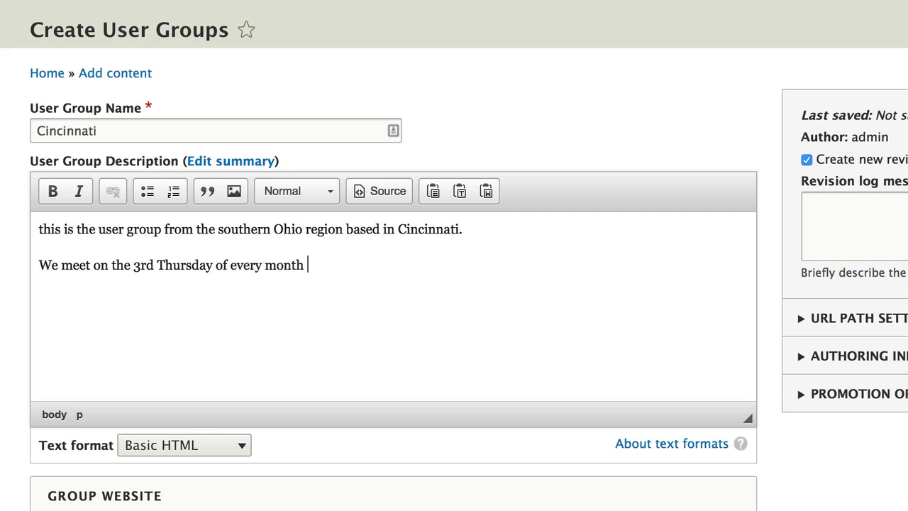
{"action": "key", "text": "BackSpace"}
{"action": "type", "text": "."}
{"action": "left_click", "coordinate": [40, 229]}
{"action": "key", "text": "Delete"}
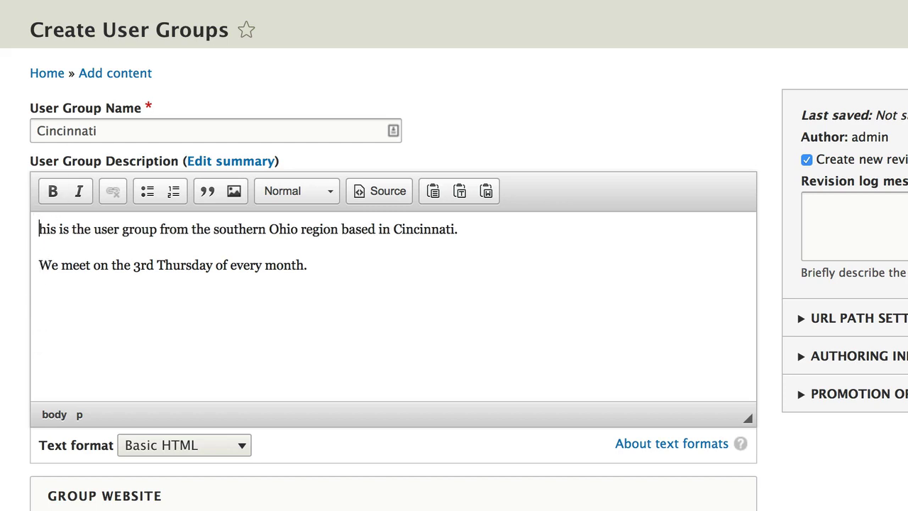
{"action": "type", "text": "T"}
{"action": "key", "text": "Tab"}
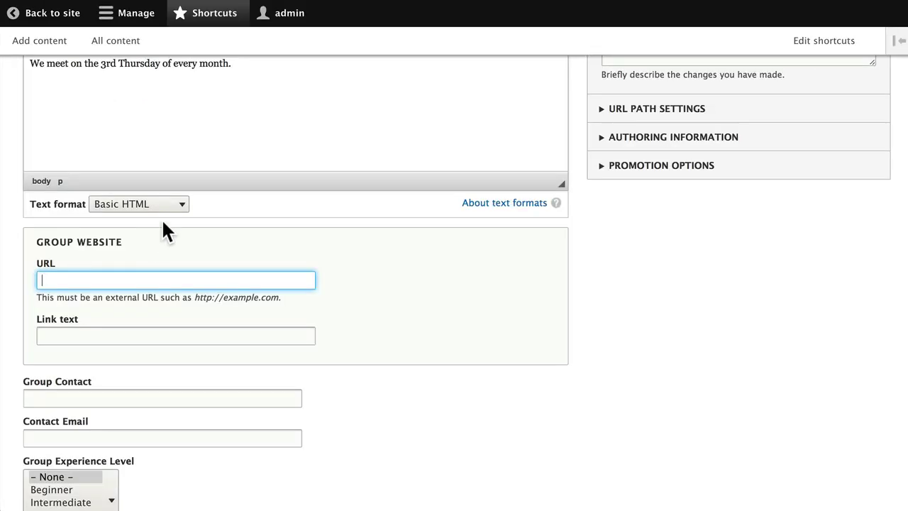
{"action": "type", "text": "https://groups.drupal.org/cincinnati"}
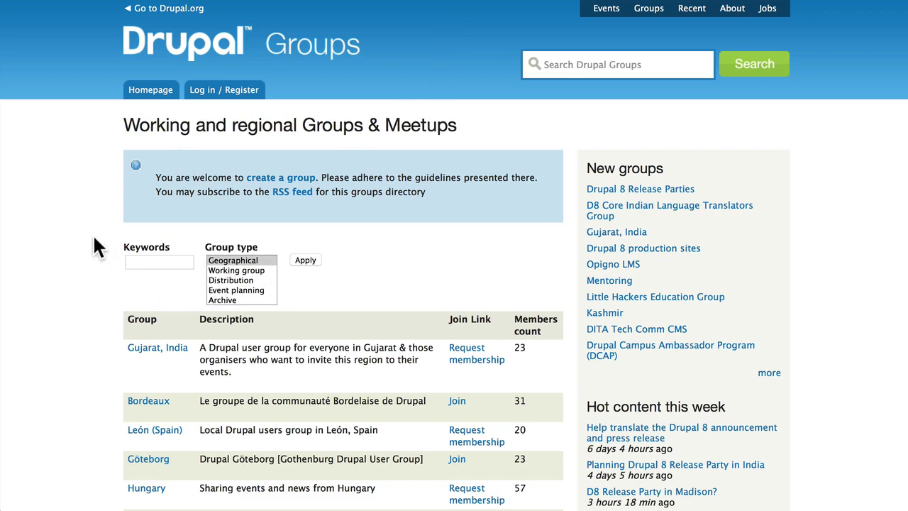
Scroll through the groups.drupal.org regional groups table
{"action": "scroll", "coordinate": [94, 238], "scroll_direction": "down", "scroll_amount": 5}
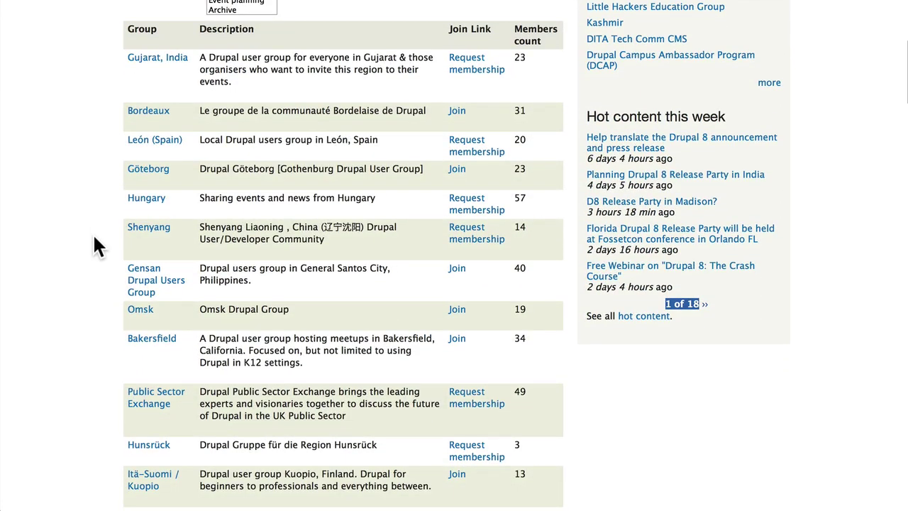
{"action": "scroll", "coordinate": [92, 233], "scroll_direction": "up", "scroll_amount": 5}
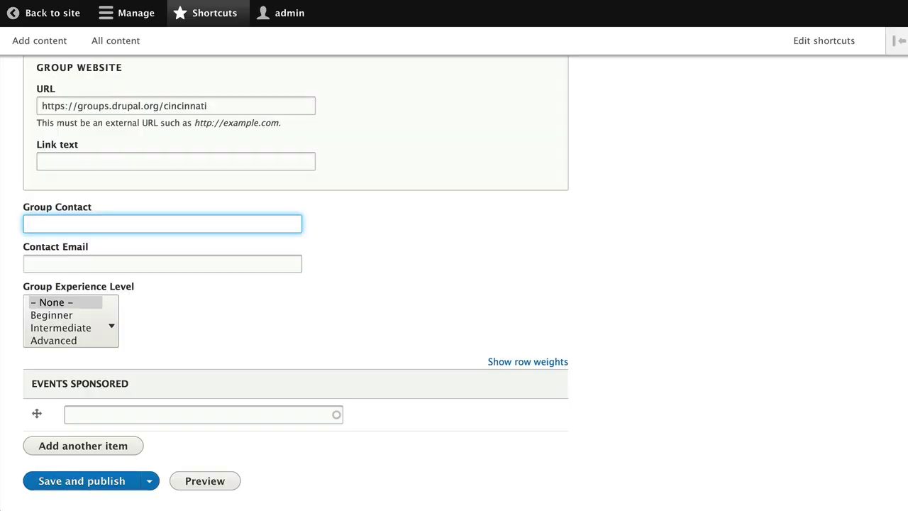
Set the group contact to 'Drupal Group' and fill in the contact e-mail address
{"action": "type", "text": "Drupal Group"}
{"action": "key", "text": "Tab"}
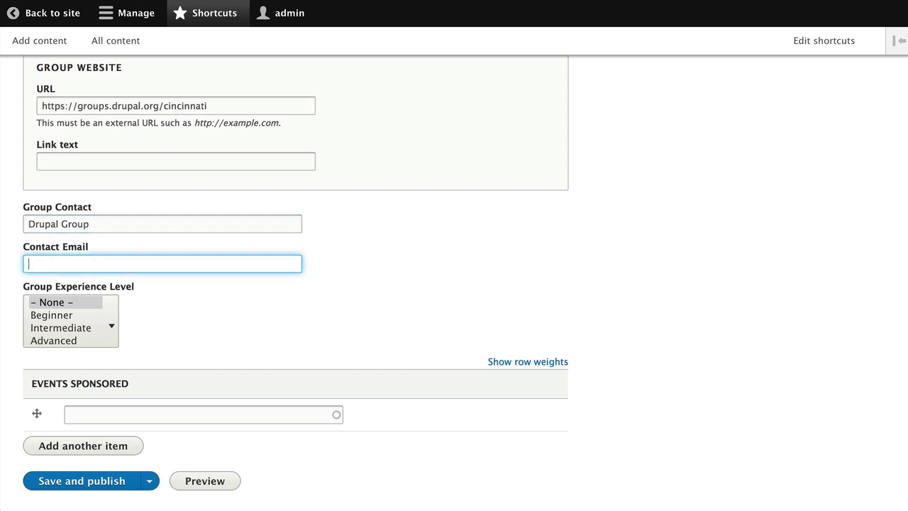
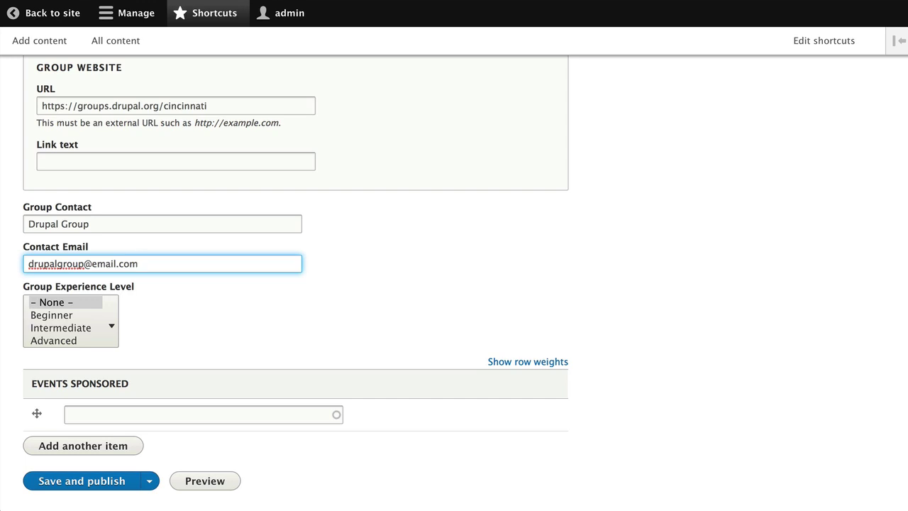
Select Beginner through Advanced experience levels and sponsored event DrupalCamp Cincinnati
{"action": "left_click", "coordinate": [50, 316]}
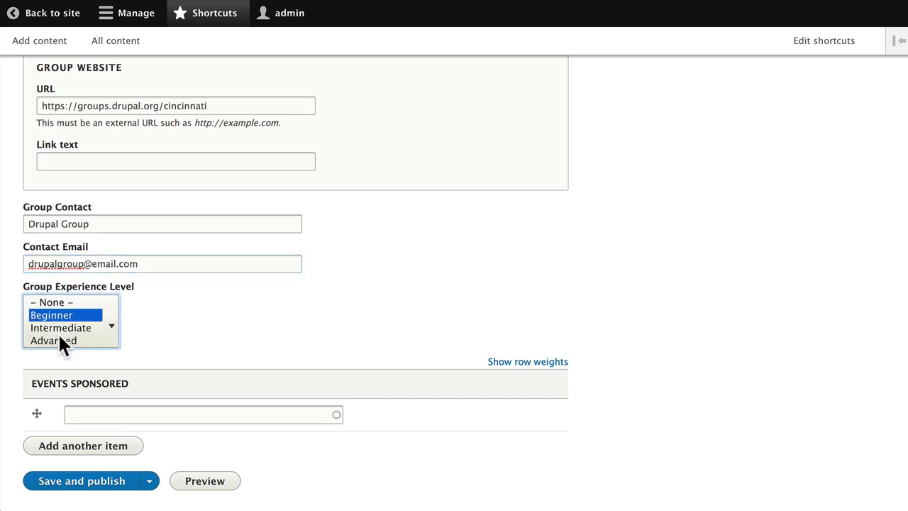
{"action": "left_click", "coordinate": [59, 337], "text": "shift"}
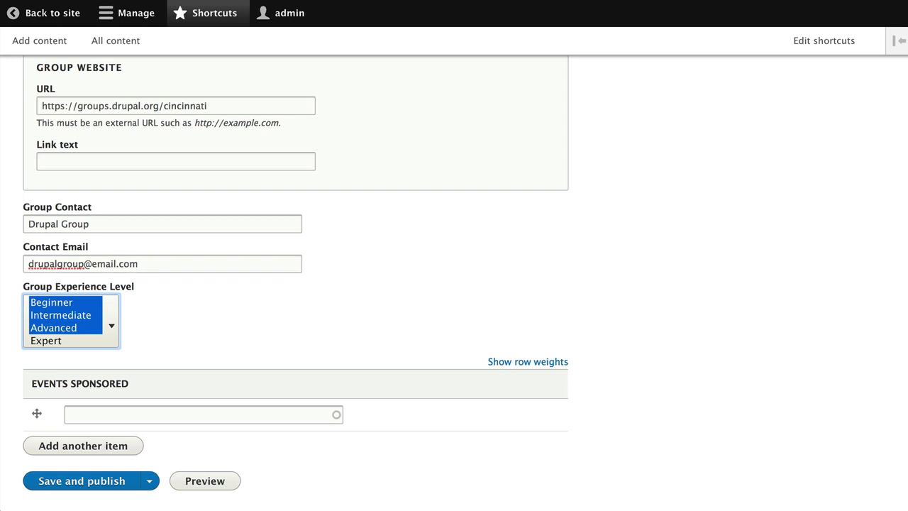
{"action": "left_click", "coordinate": [93, 414]}
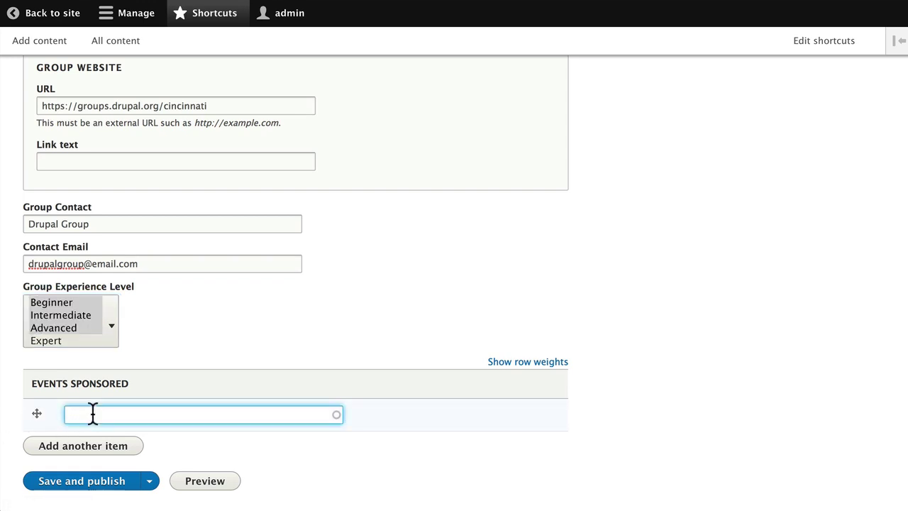
{"action": "type", "text": "d"}
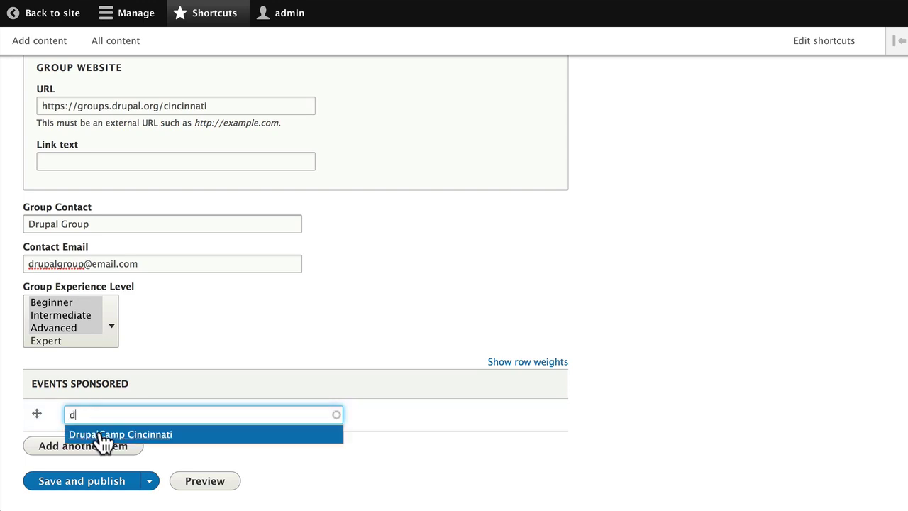
{"action": "left_click", "coordinate": [108, 436]}
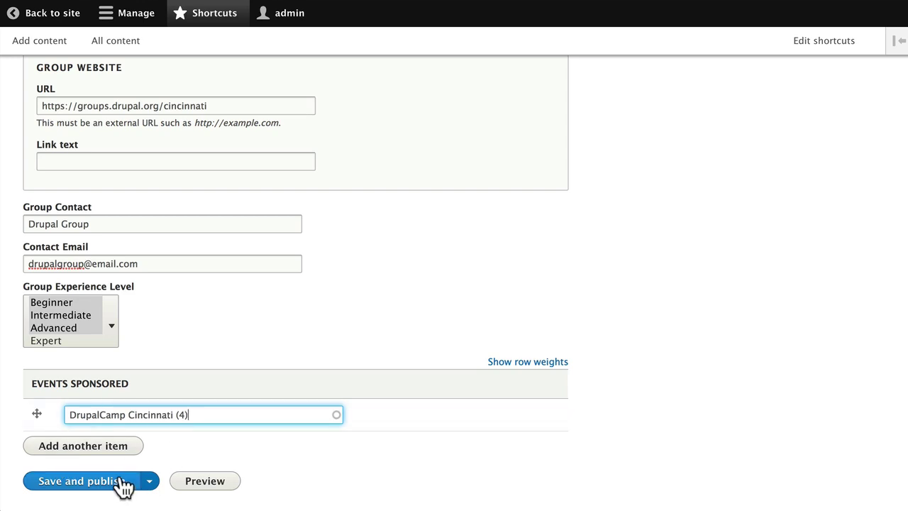
Save the Cincinnati user group as published and review its website, contact, levels and DrupalCamp Cincinnati
{"action": "left_click", "coordinate": [80, 486]}
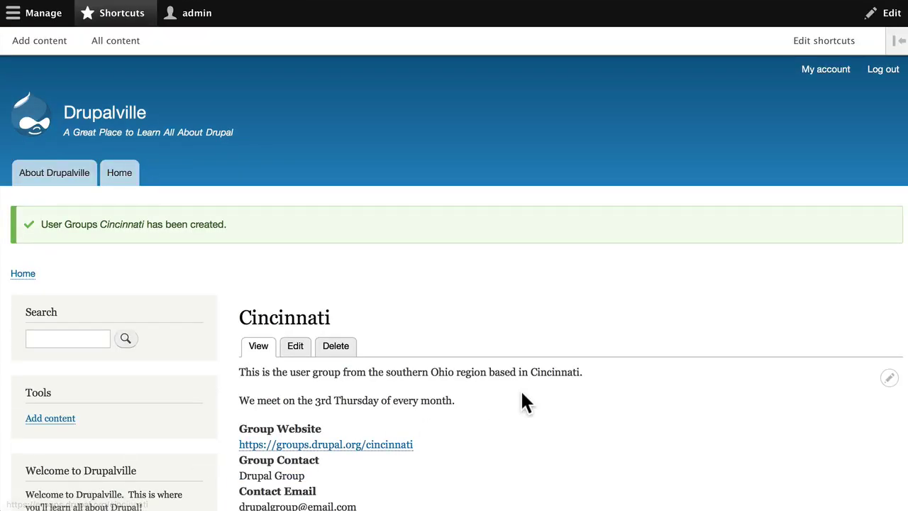
{"action": "scroll", "coordinate": [521, 401], "scroll_direction": "down", "scroll_amount": 2}
{"action": "scroll", "coordinate": [521, 402], "scroll_direction": "down", "scroll_amount": 2}
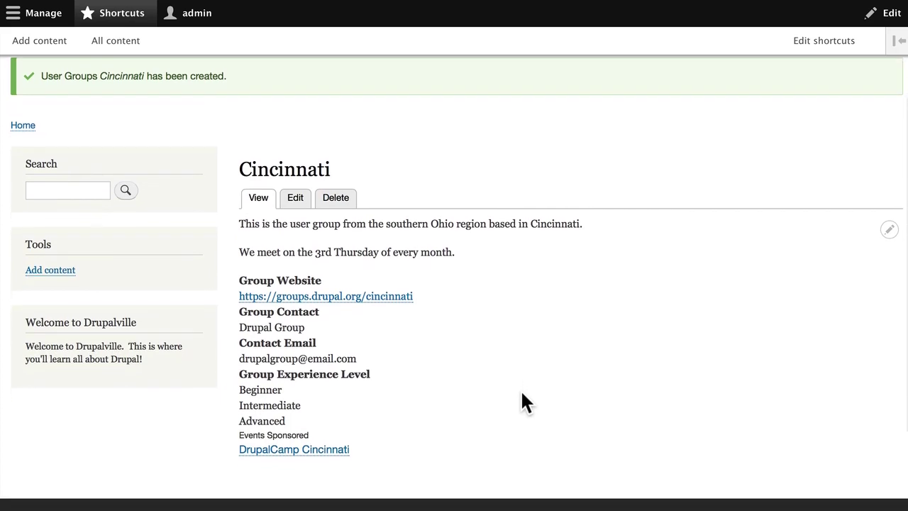